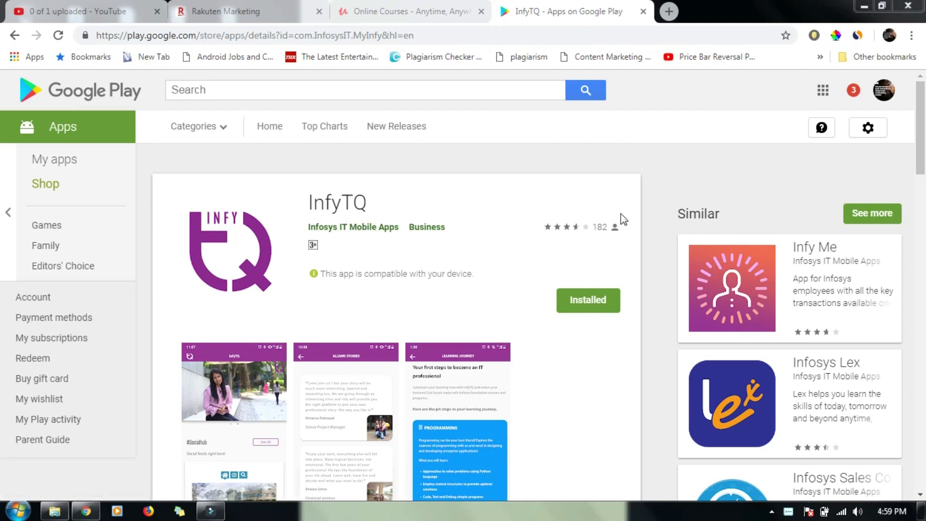
scroll(904, 209, down, 5)
scroll(906, 201, up, 1)
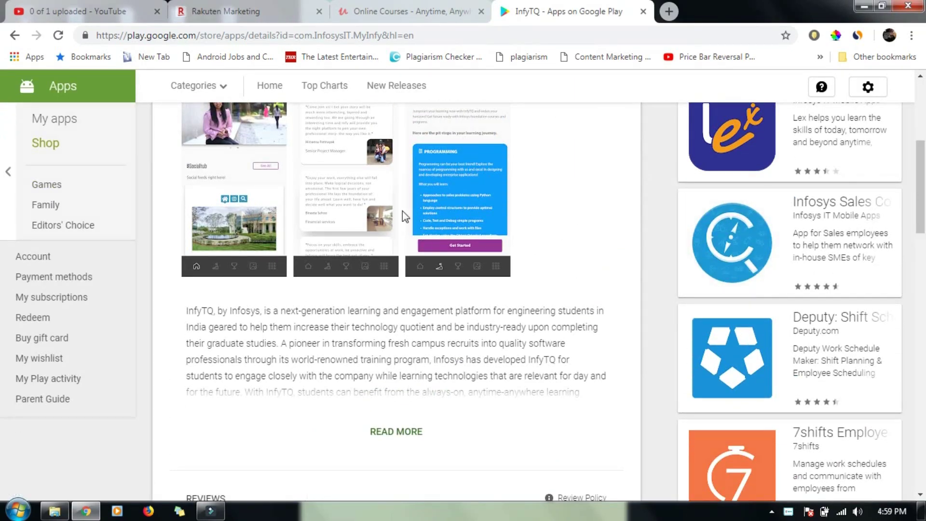
scroll(2, 102, up, 4)
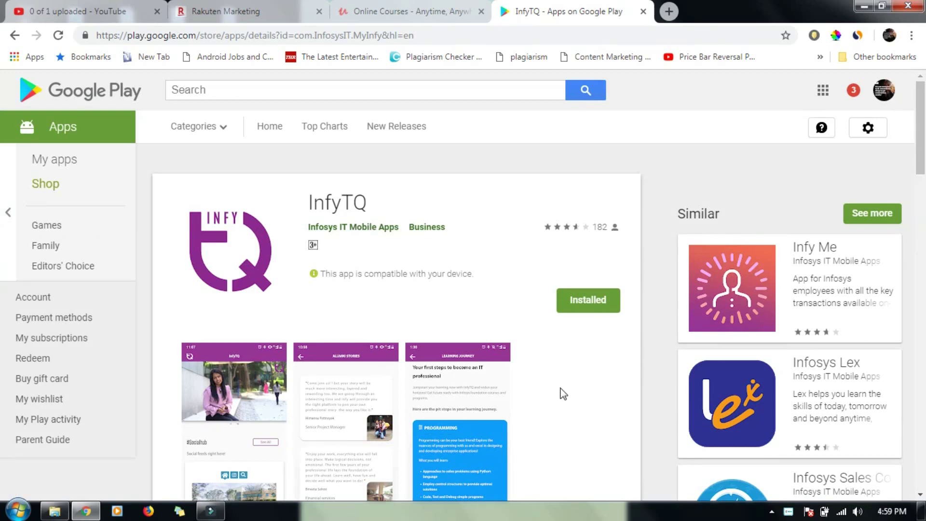
scroll(919, 218, down, 1)
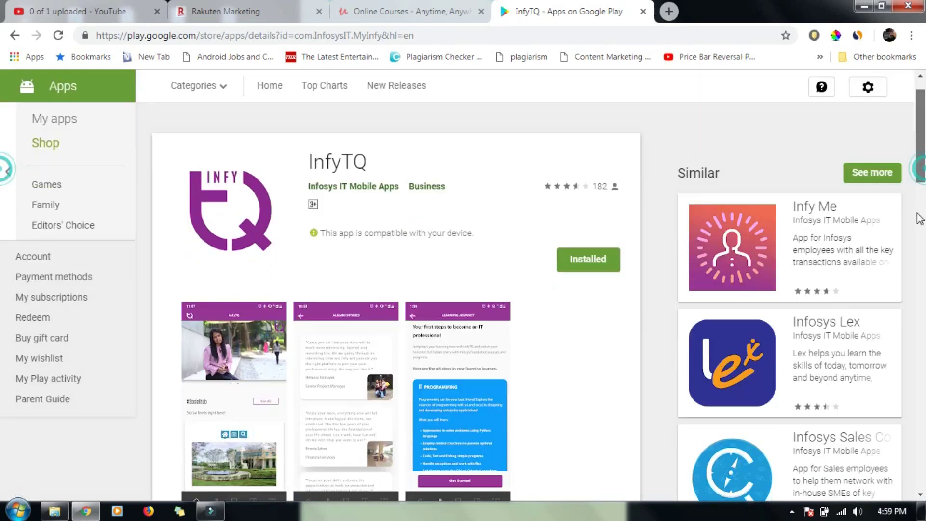
scroll(916, 235, down, 8)
scroll(911, 239, up, 5)
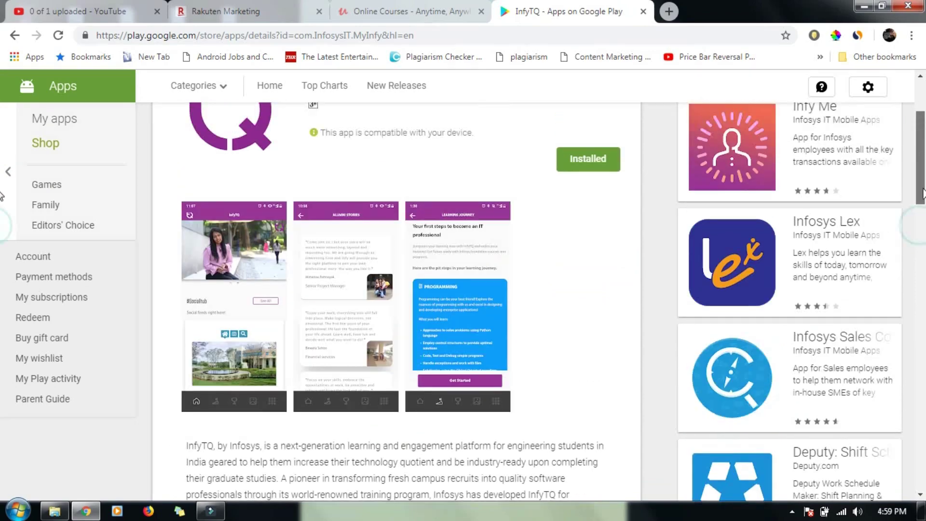
scroll(923, 190, up, 1)
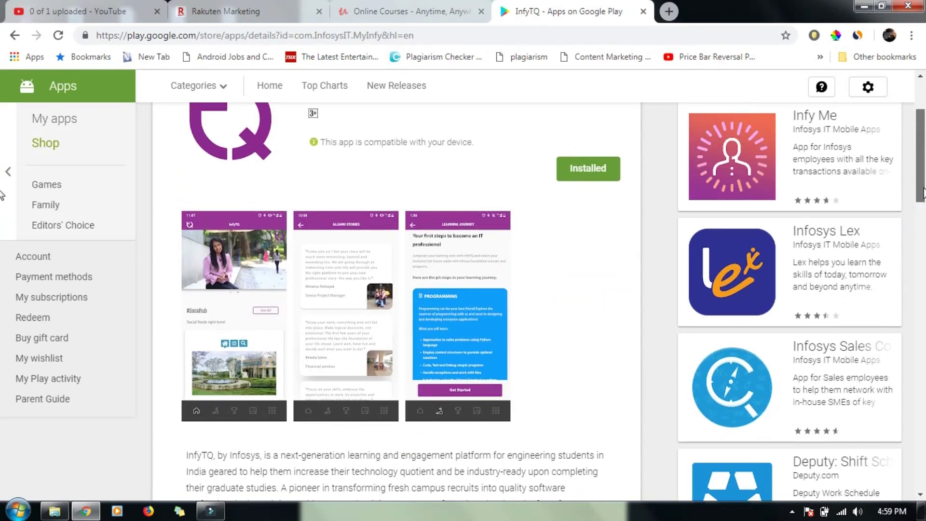
mouse_move(923, 190)
mouse_down()
mouse_move(906, 280)
mouse_move(910, 249)
mouse_up()
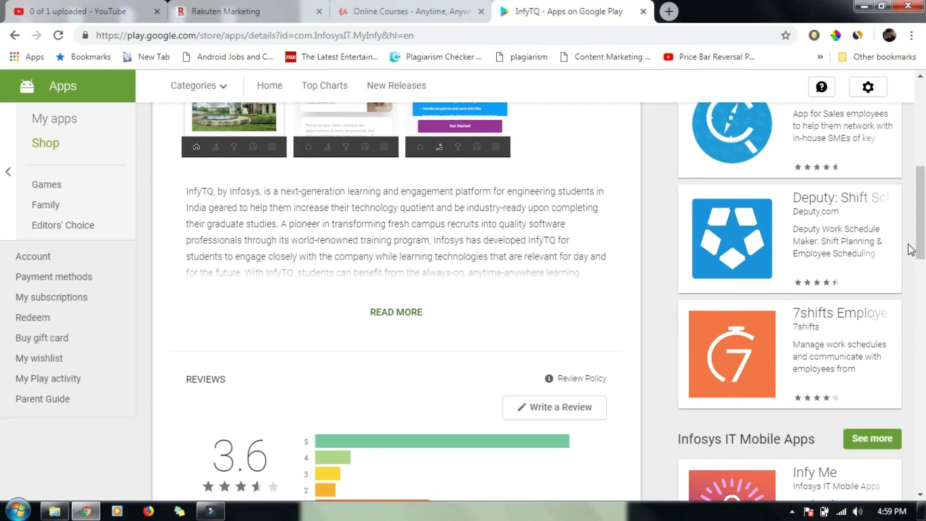
drag(910, 249, 910, 187)
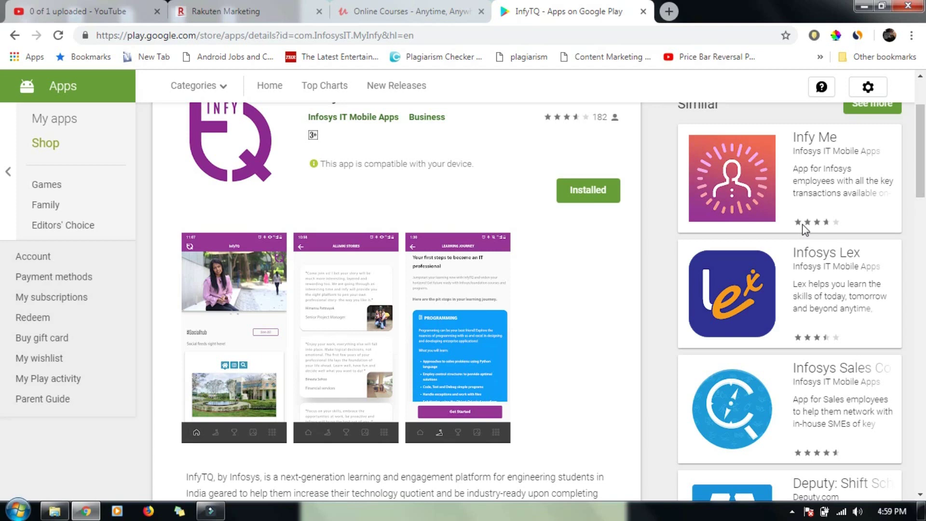
- View the Learning Journey and Alumni Stories screenshots enlarged, then expand InfyTQ's full description
click(483, 355)
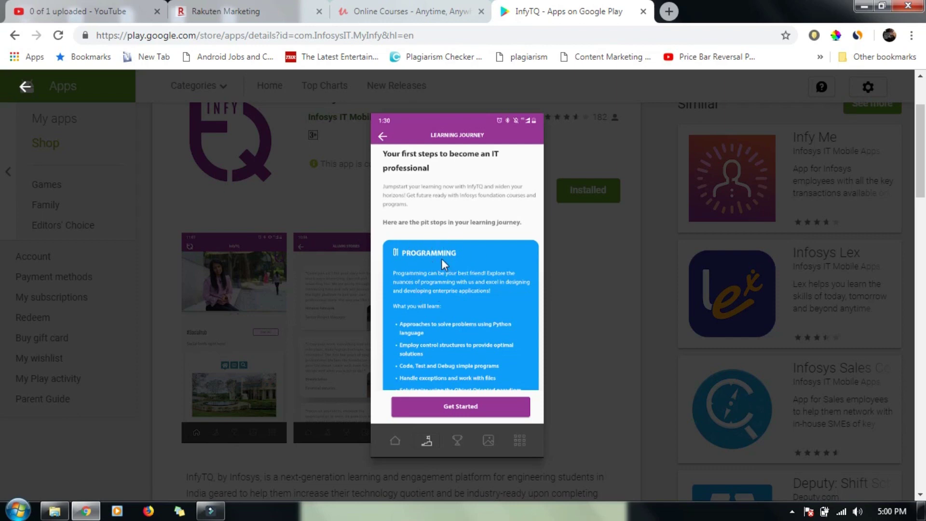
click(646, 207)
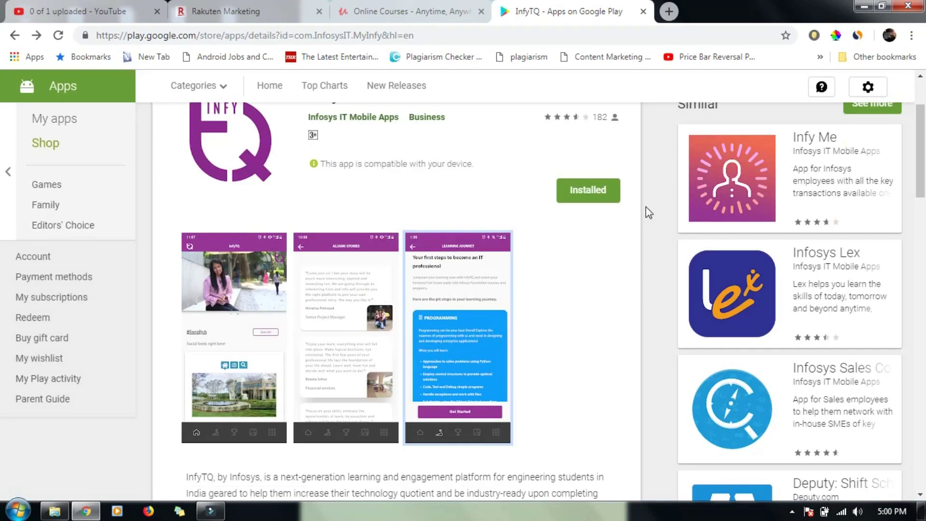
mouse_move(920, 181)
mouse_down()
mouse_move(919, 211)
mouse_move(920, 200)
mouse_up()
click(372, 245)
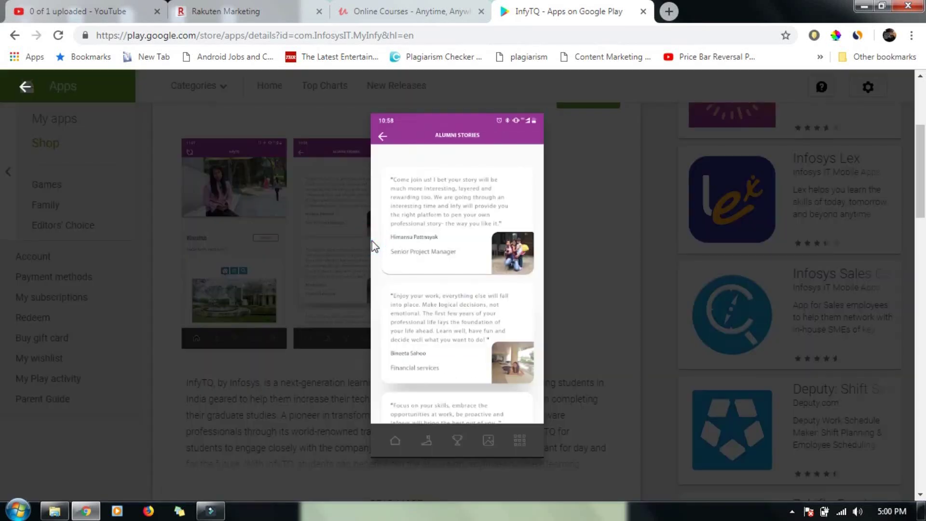
click(573, 167)
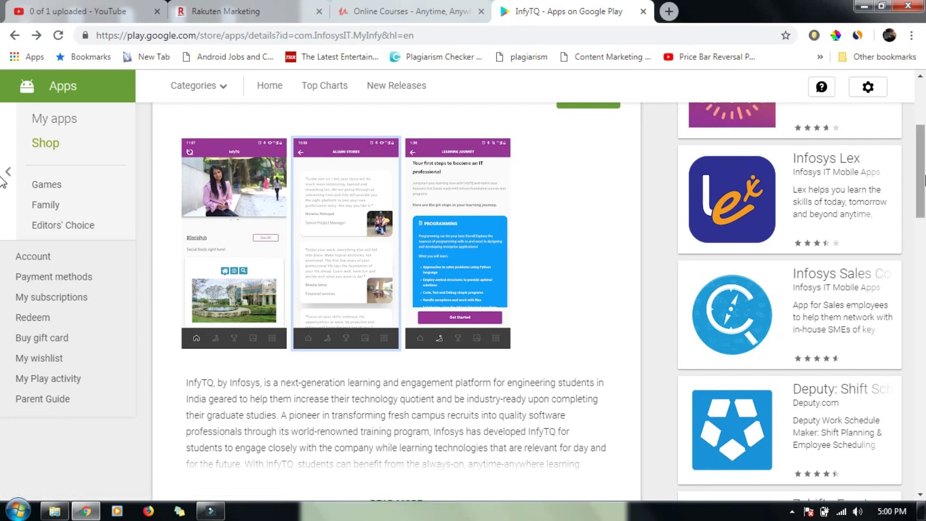
scroll(384, 348, down, 2)
click(384, 343)
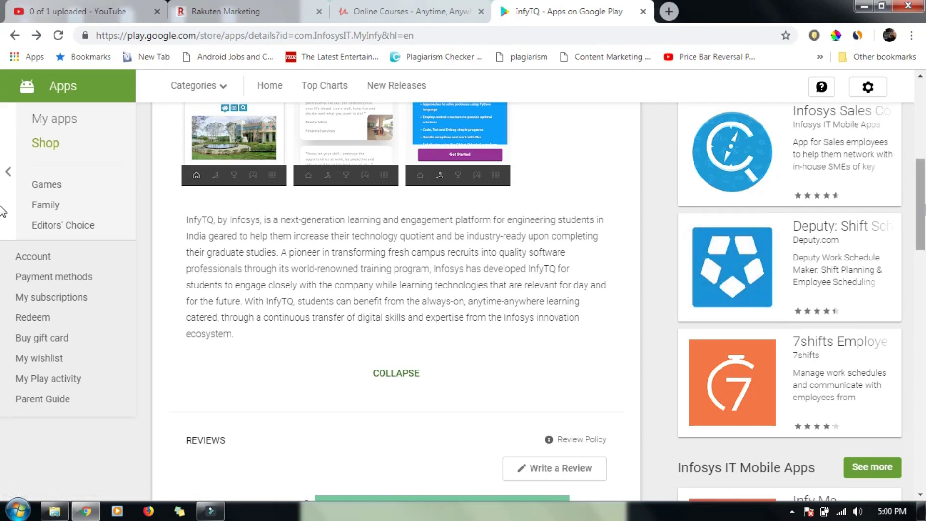
scroll(3, 173, up, 4)
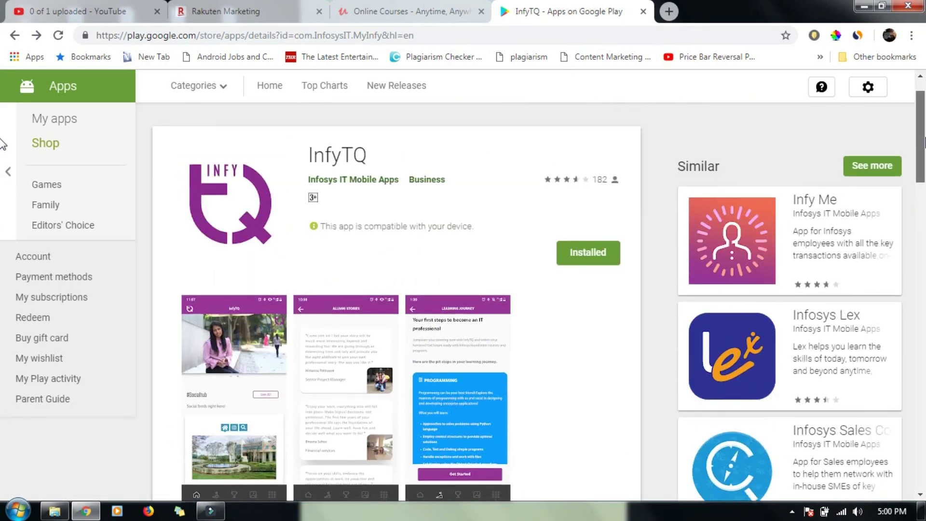
scroll(902, 209, down, 1)
scroll(897, 217, down, 5)
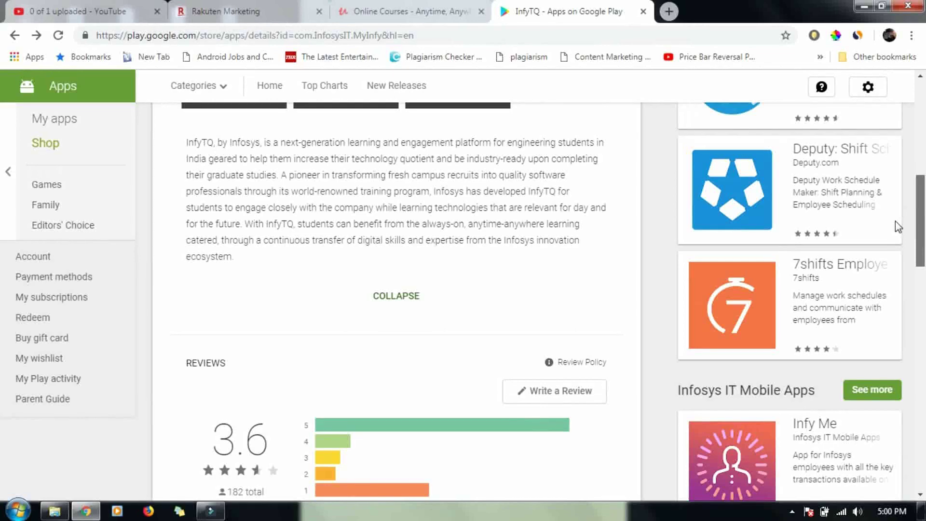
scroll(895, 225, down, 1)
scroll(893, 226, down, 3)
scroll(889, 265, up, 1)
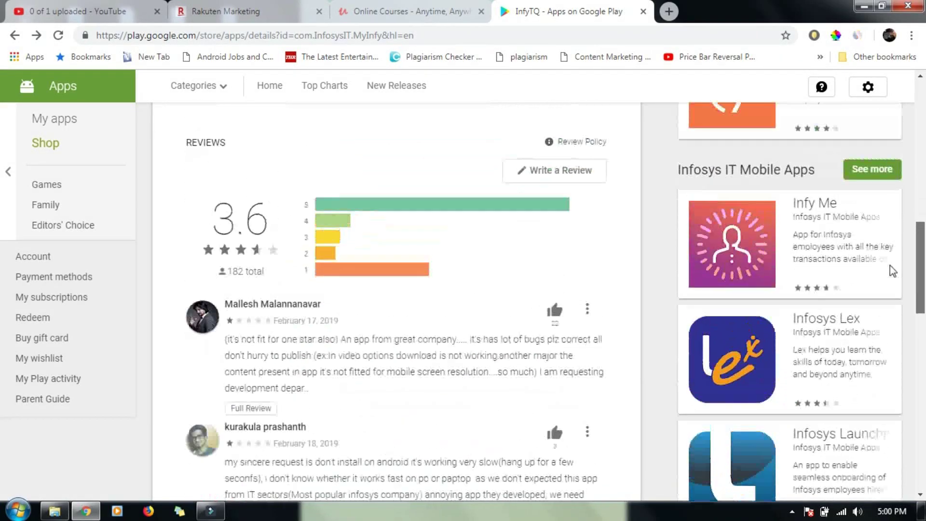
scroll(904, 217, up, 5)
scroll(906, 191, up, 3)
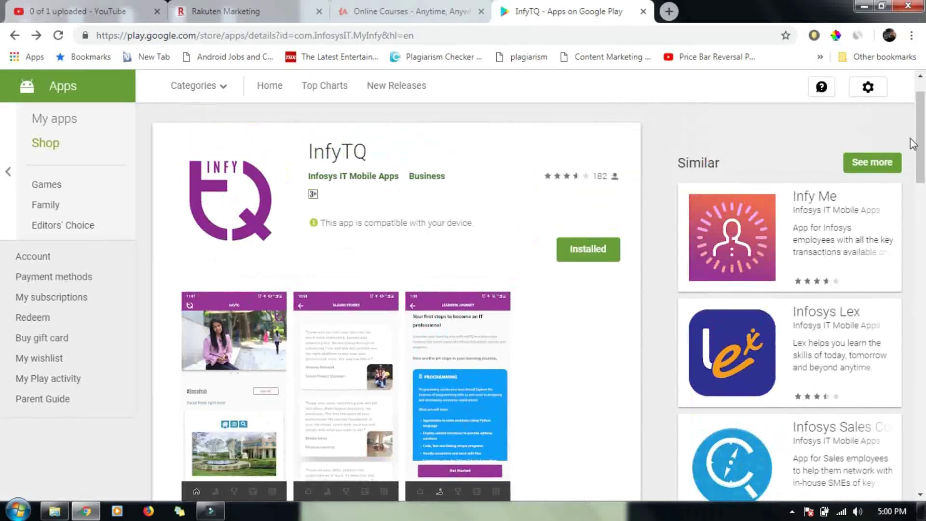